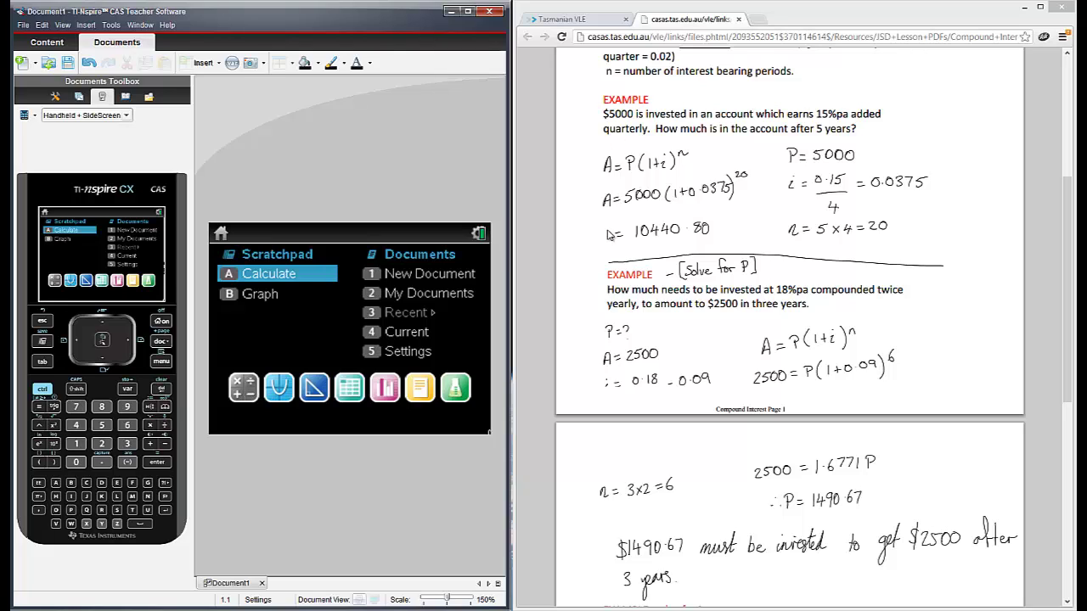
# - Open the Finance Solver from the Finance menu on a new Calculator page
pyautogui.click(243, 389)
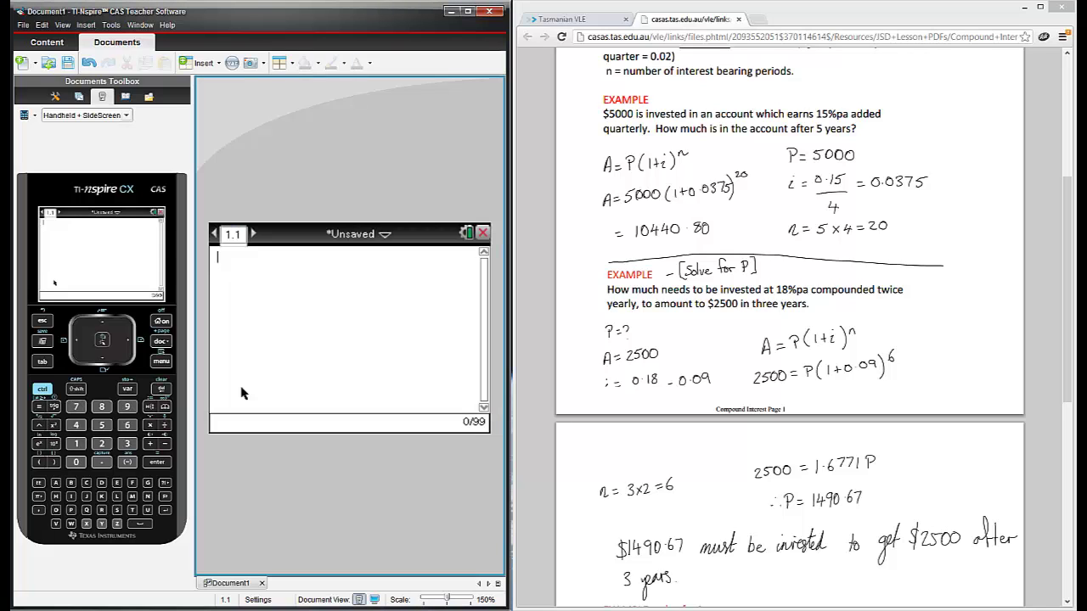
pyautogui.click(160, 363)
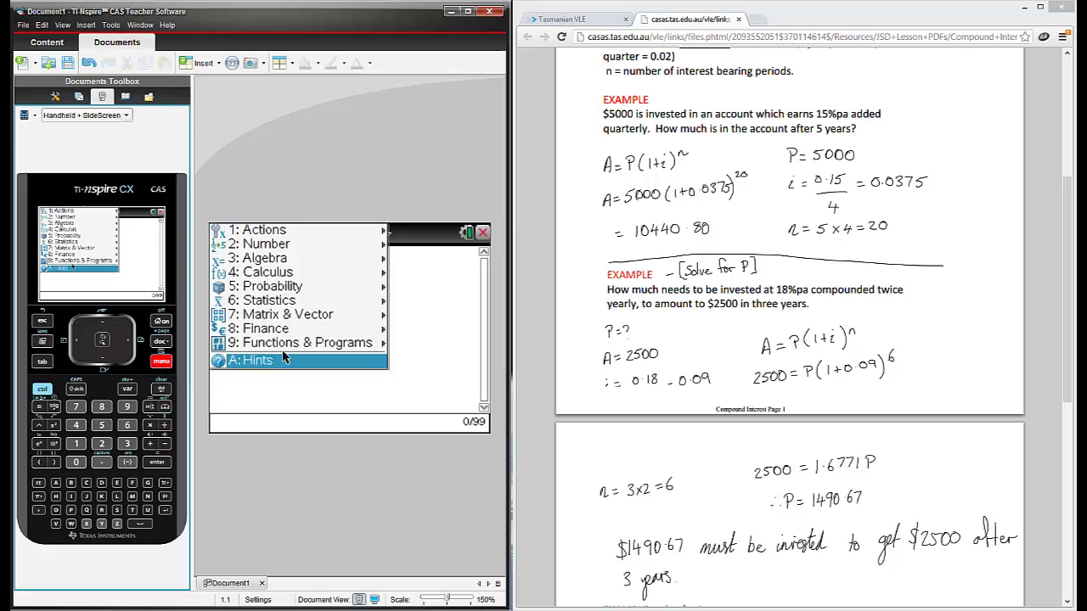
pyautogui.moveTo(328, 335)
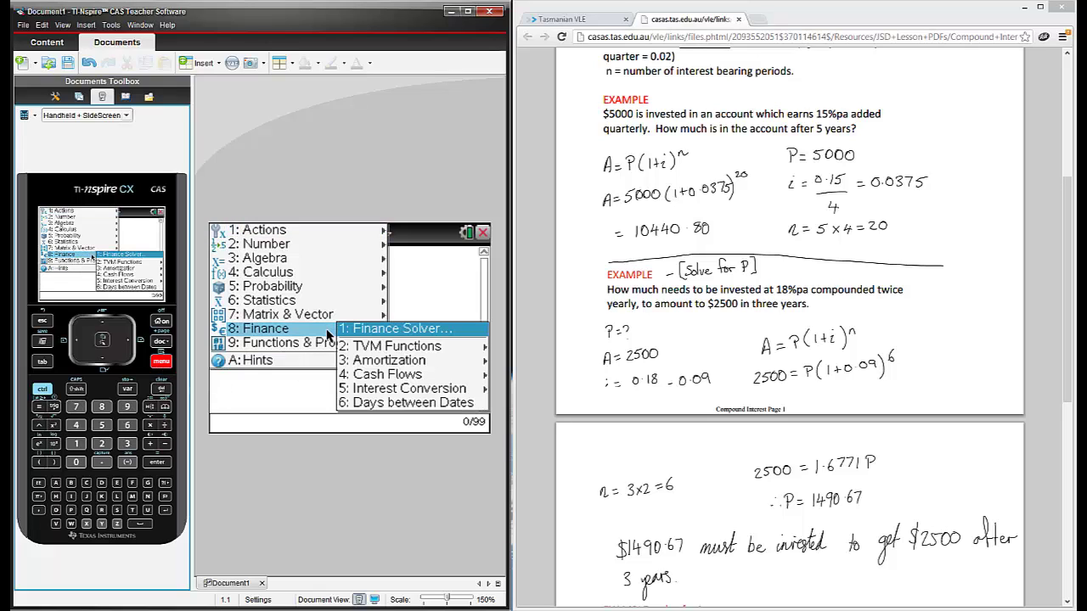
pyautogui.click(372, 335)
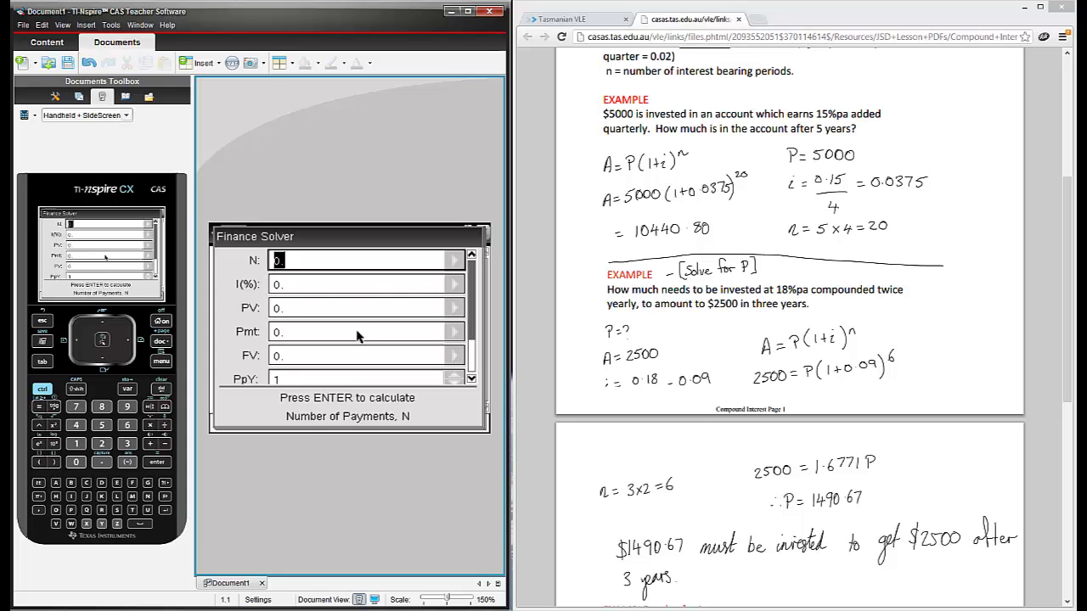
# - Replace the default interest rate I(%) with 15
pyautogui.click(306, 290)
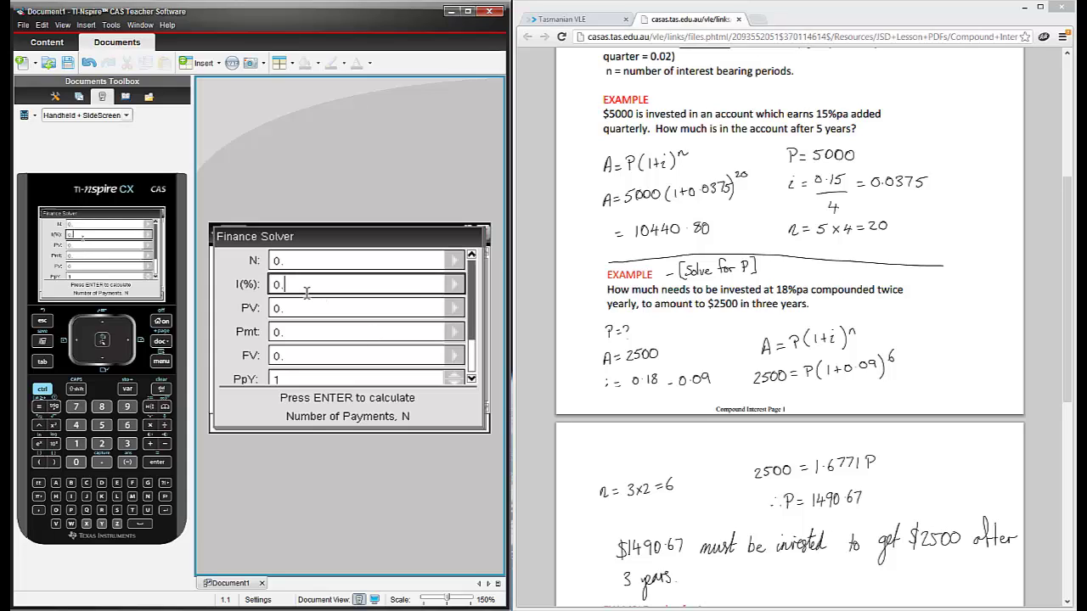
pyautogui.press('BackSpace')
pyautogui.press('BackSpace')
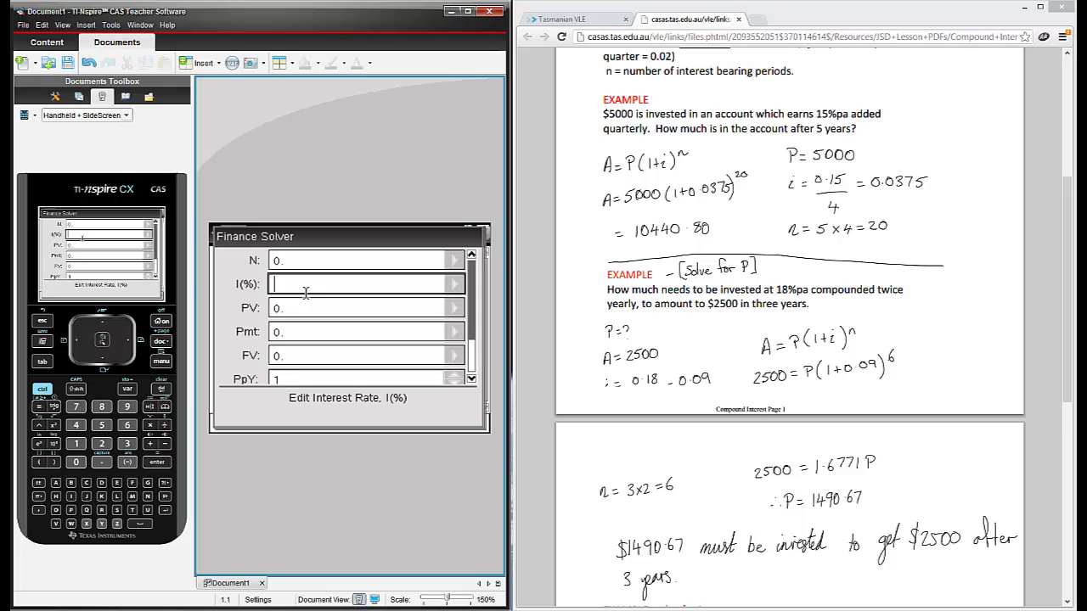
pyautogui.write('15')
# - Enter a present value of -5000, leaving Pmt and FV at their defaults
pyautogui.click(293, 311)
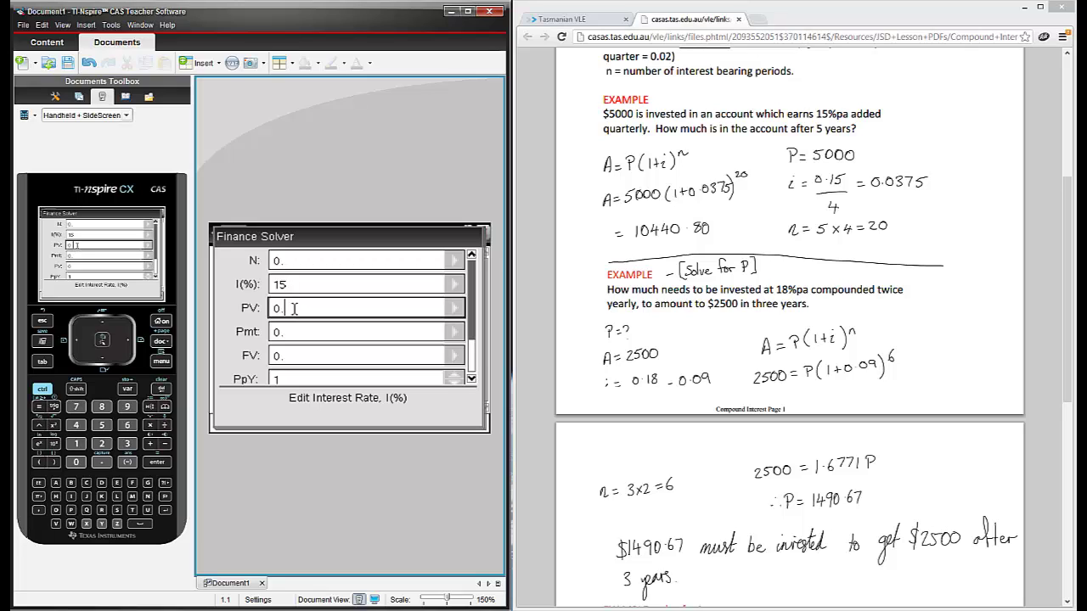
pyautogui.press('BackSpace')
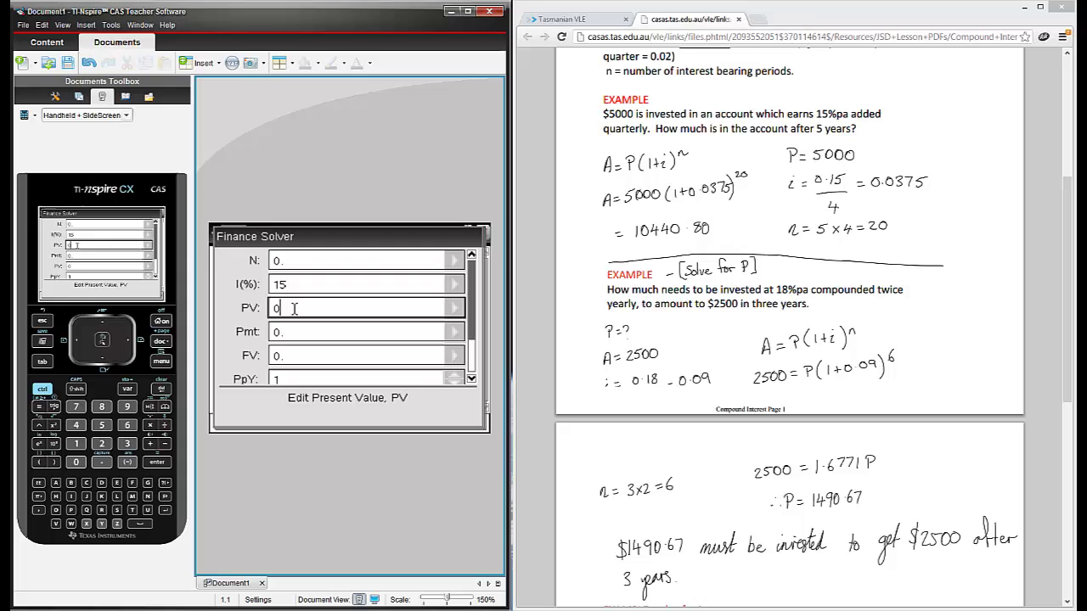
pyautogui.press('BackSpace')
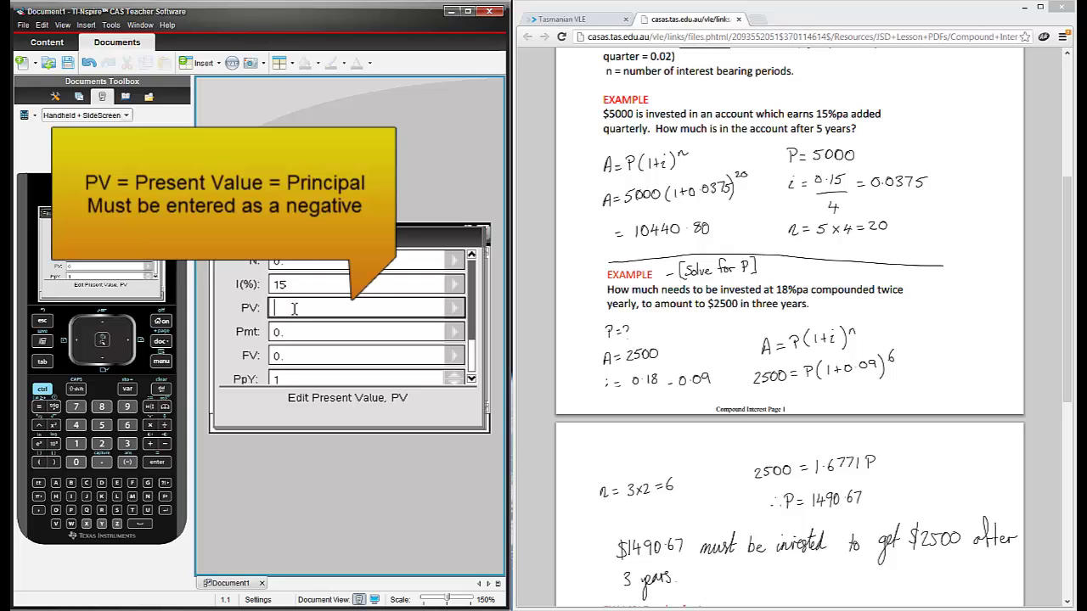
pyautogui.write('-5000')
pyautogui.click(292, 336)
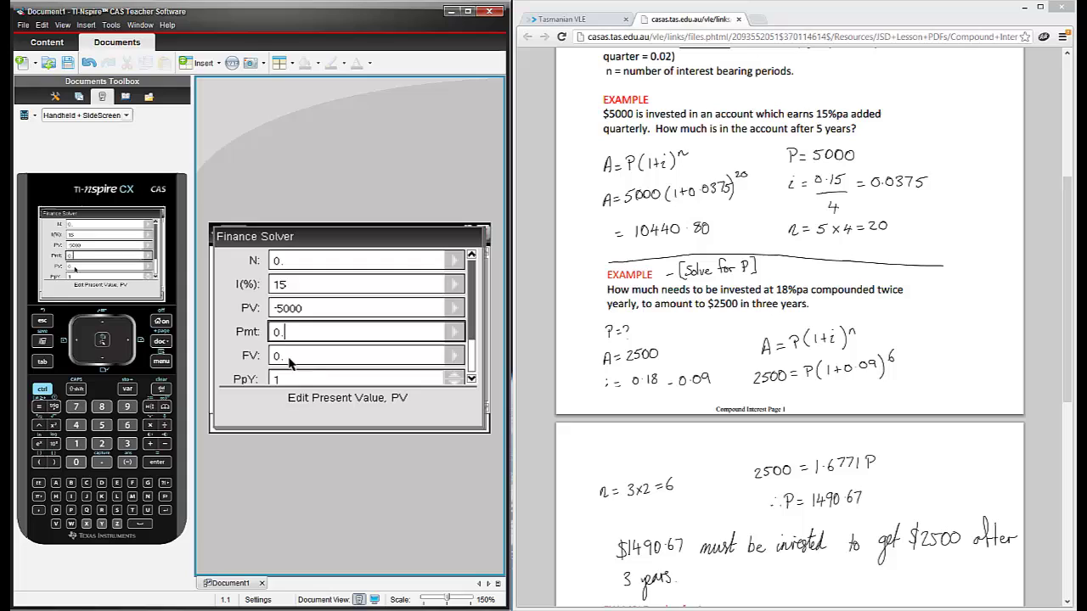
pyautogui.click(288, 363)
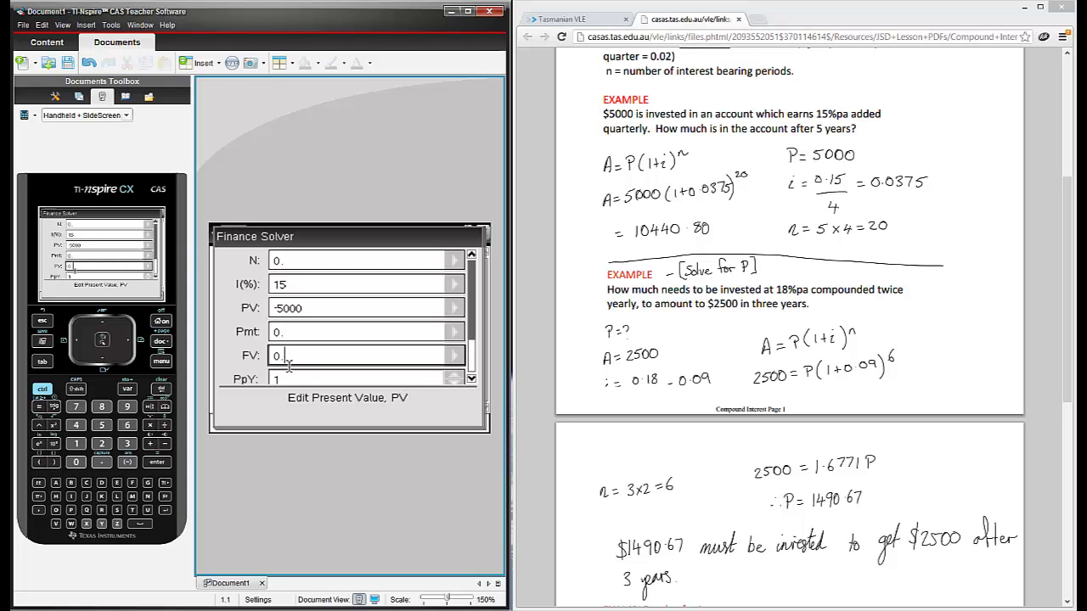
pyautogui.click(472, 379)
pyautogui.click(471, 379)
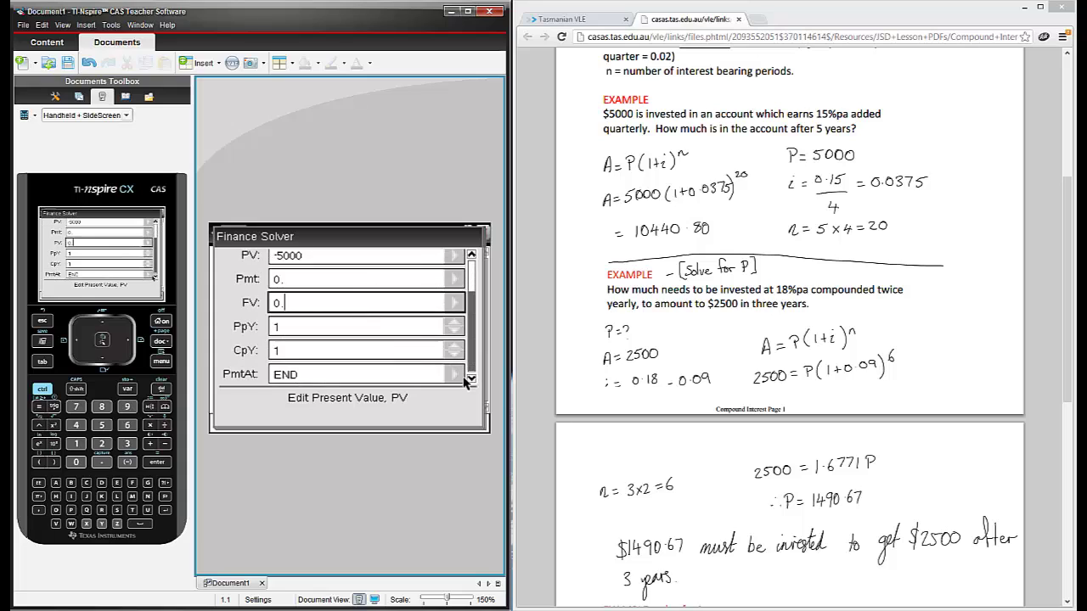
# - Set payments per year to 4 so CpY follows, keeping PmtAt on END
pyautogui.click(320, 333)
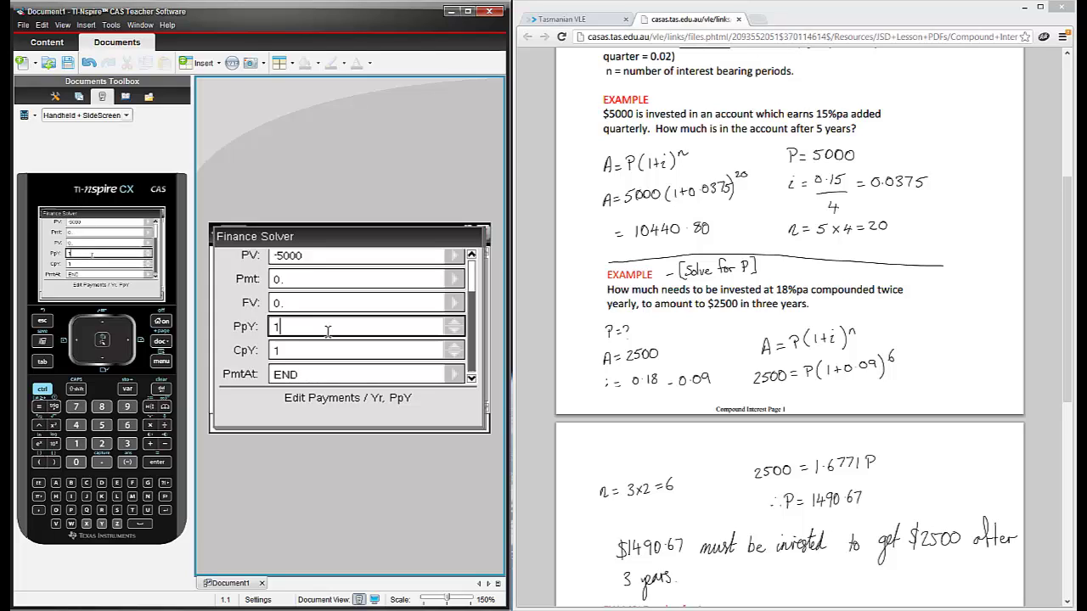
pyautogui.press('BackSpace')
pyautogui.write('4')
pyautogui.click(316, 359)
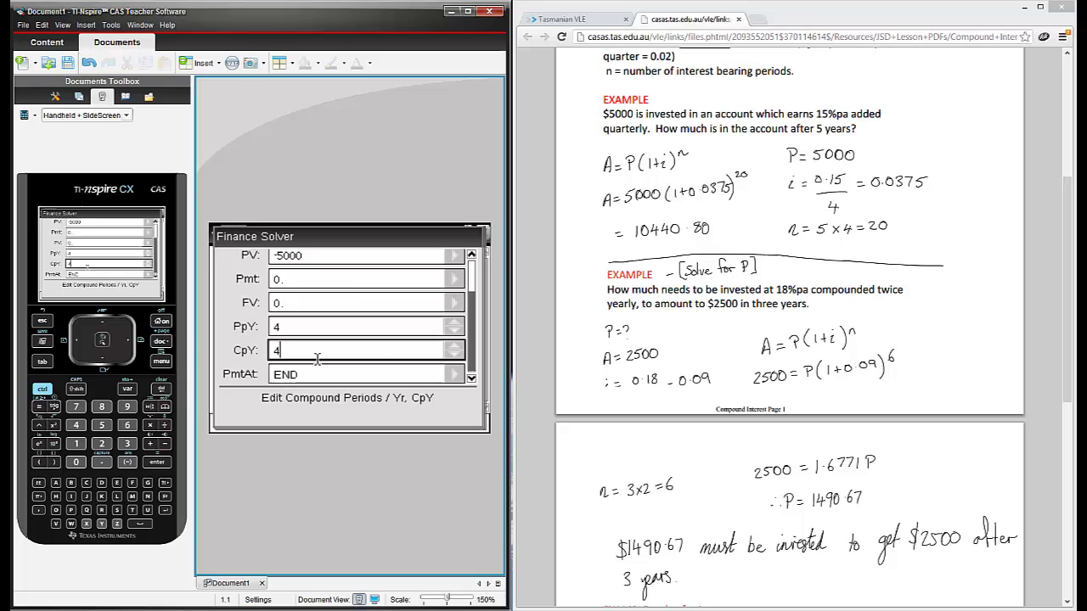
pyautogui.click(356, 378)
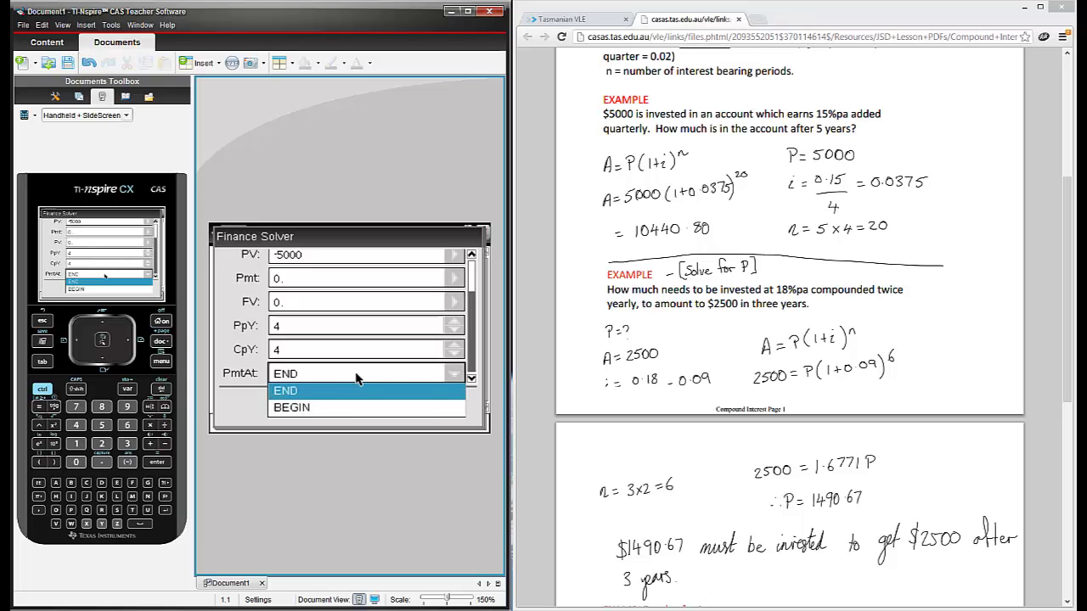
pyautogui.click(316, 392)
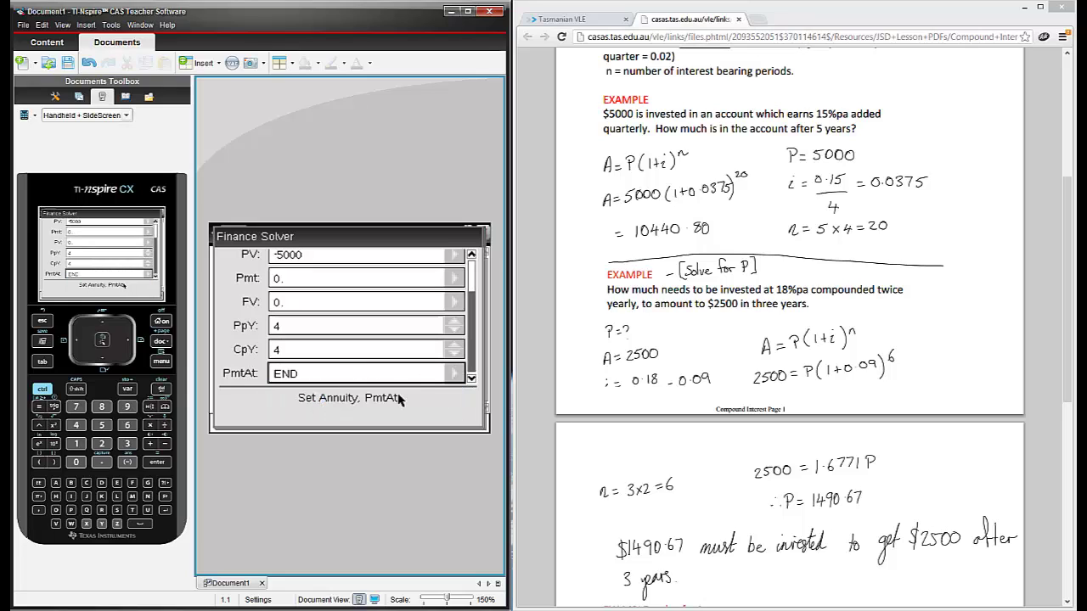
# - Change the number of payments N to 20
pyautogui.click(473, 257)
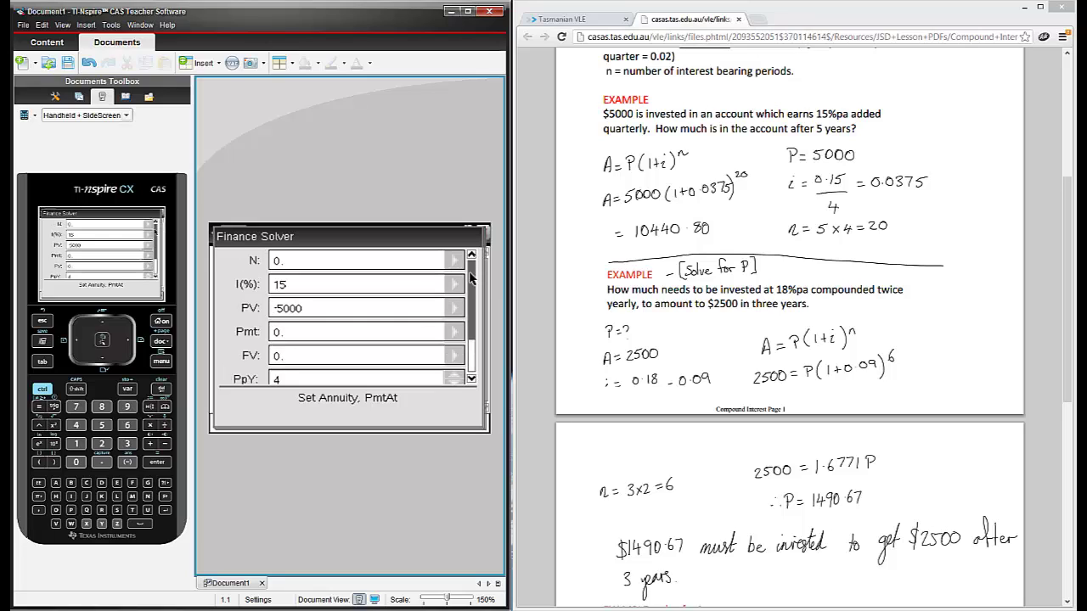
pyautogui.click(407, 263)
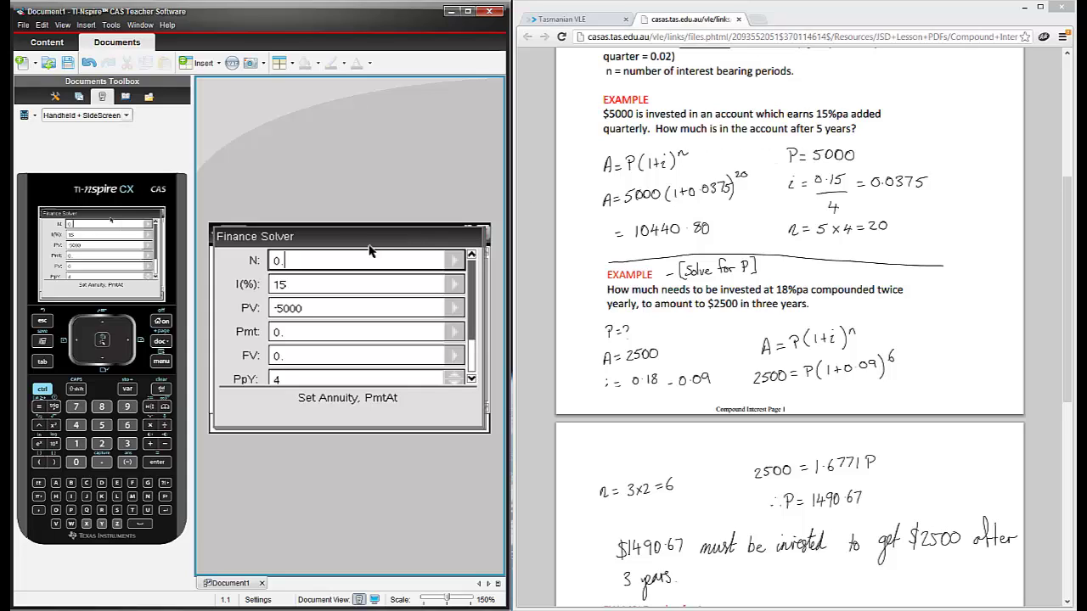
pyautogui.press('BackSpace')
pyautogui.press('BackSpace')
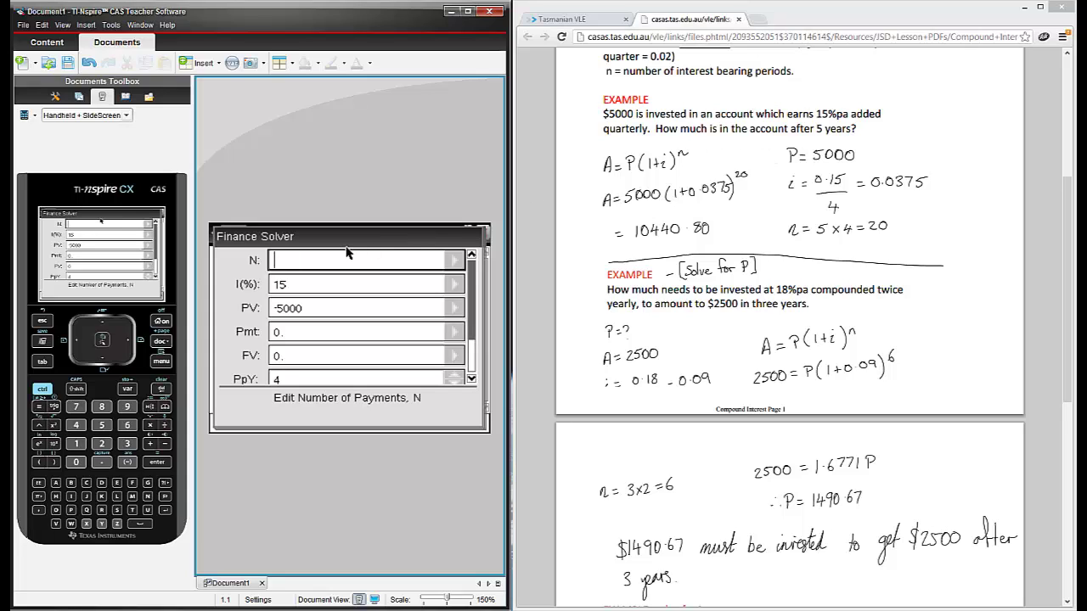
pyautogui.write('20')
# - Solve the FV field, getting a future value of 10440.76
pyautogui.click(43, 362)
pyautogui.click(42, 361)
pyautogui.click(43, 362)
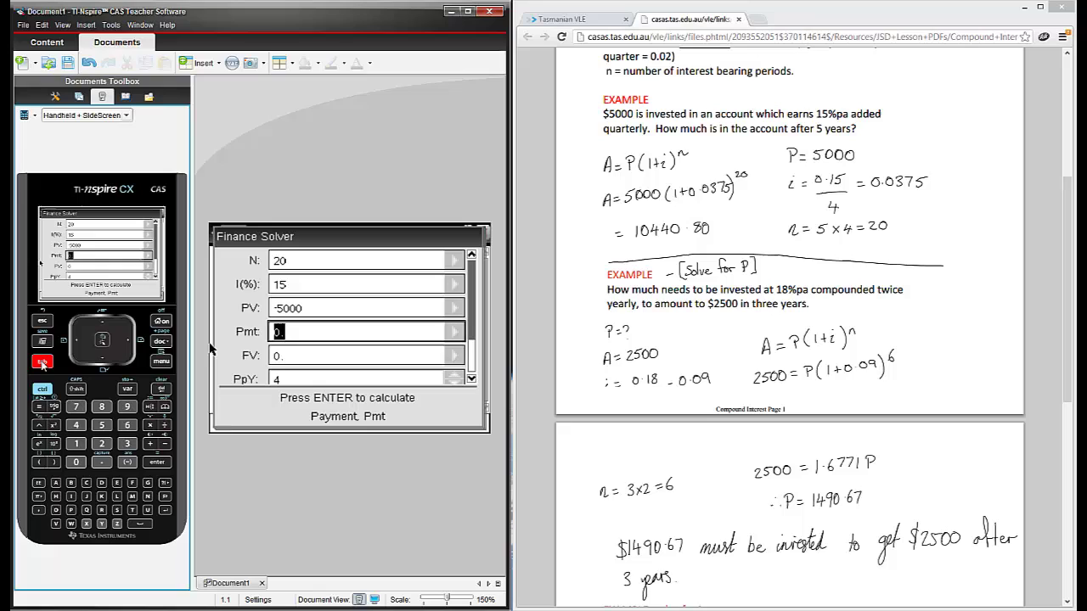
pyautogui.click(43, 361)
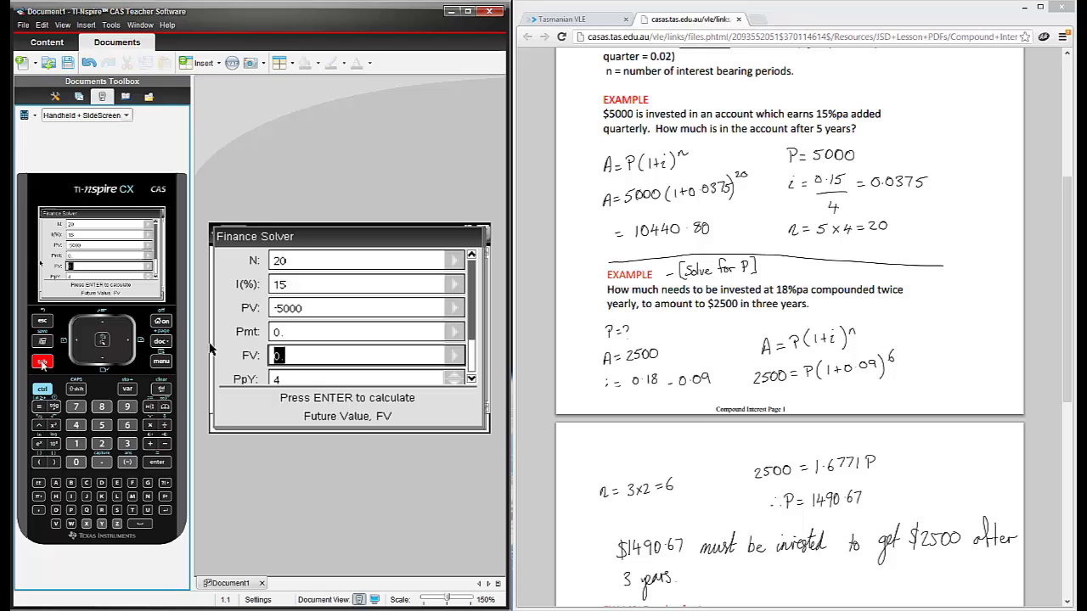
pyautogui.click(153, 462)
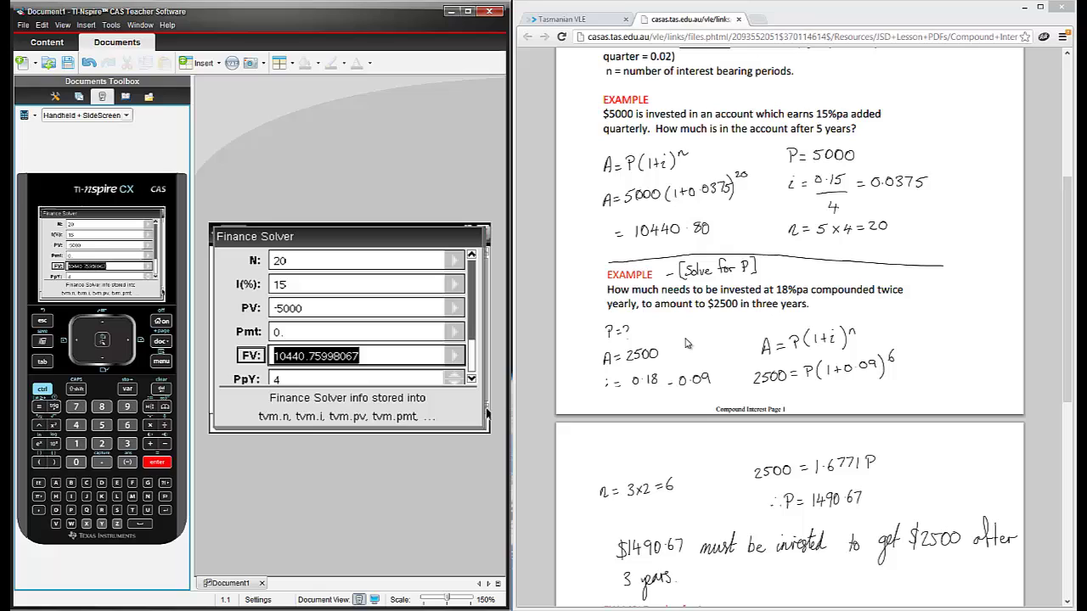
# - Set N to 6 and the interest rate I(%) to 18
pyautogui.click(331, 266)
pyautogui.doubleClick(304, 265)
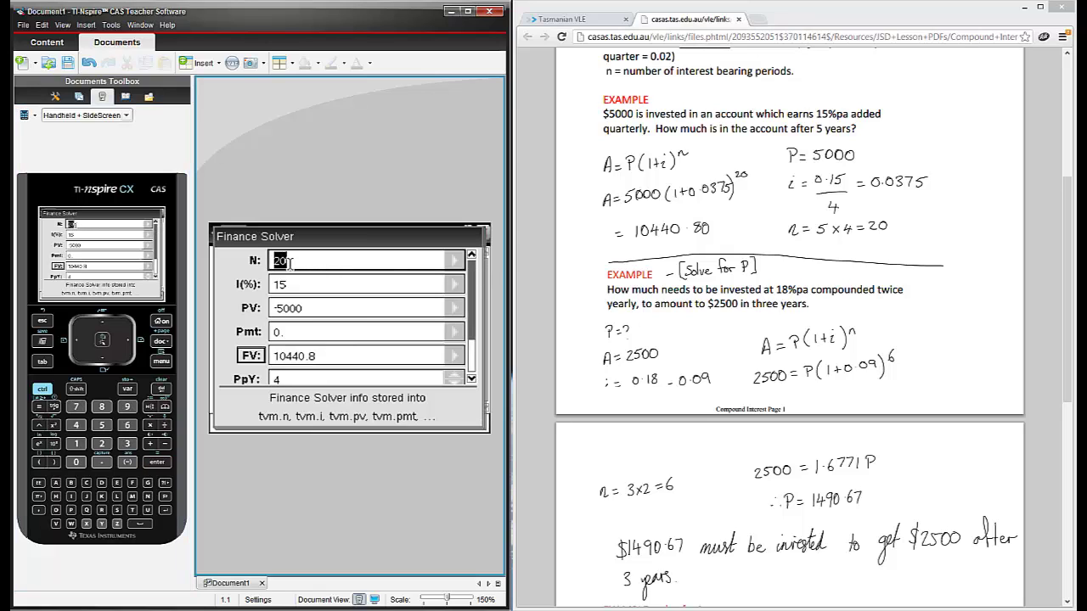
pyautogui.press('BackSpace')
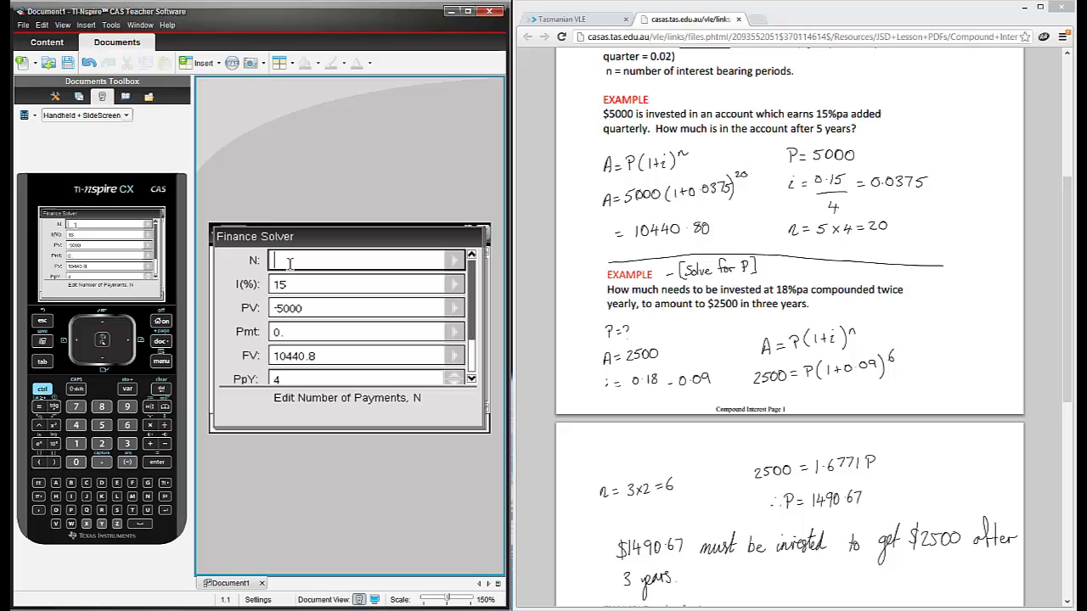
pyautogui.write('6')
pyautogui.press('Tab')
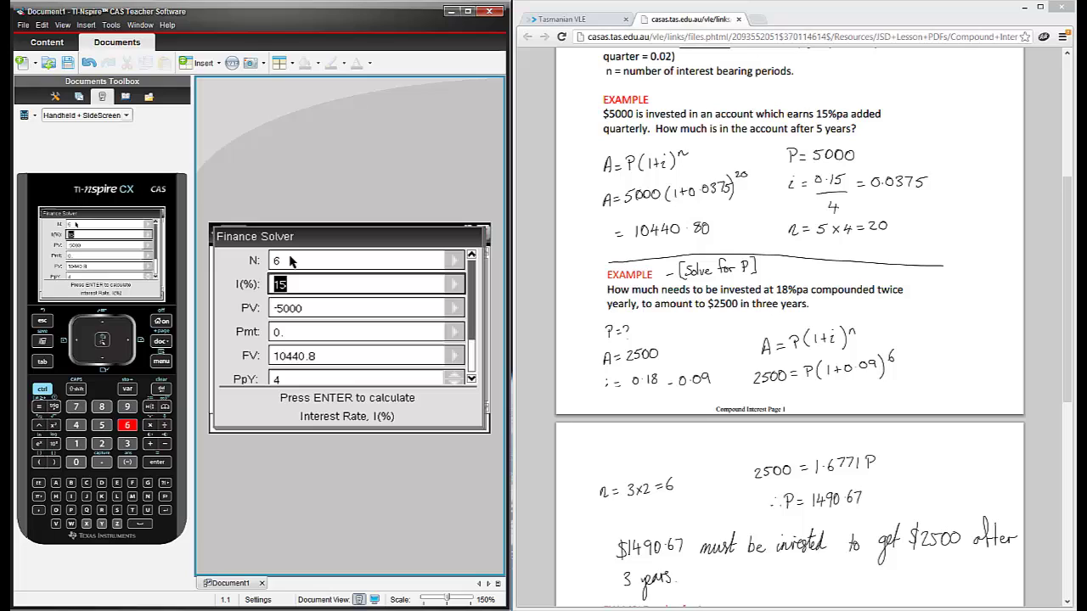
pyautogui.write('18')
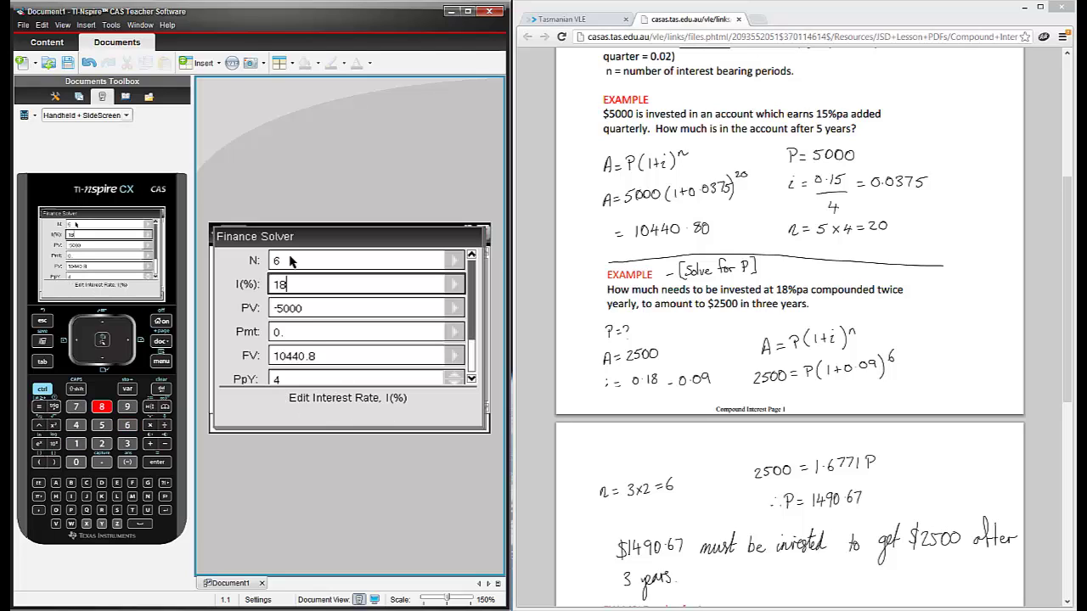
# - Clear the present value and enter a future value of 2500
pyautogui.press('Tab')
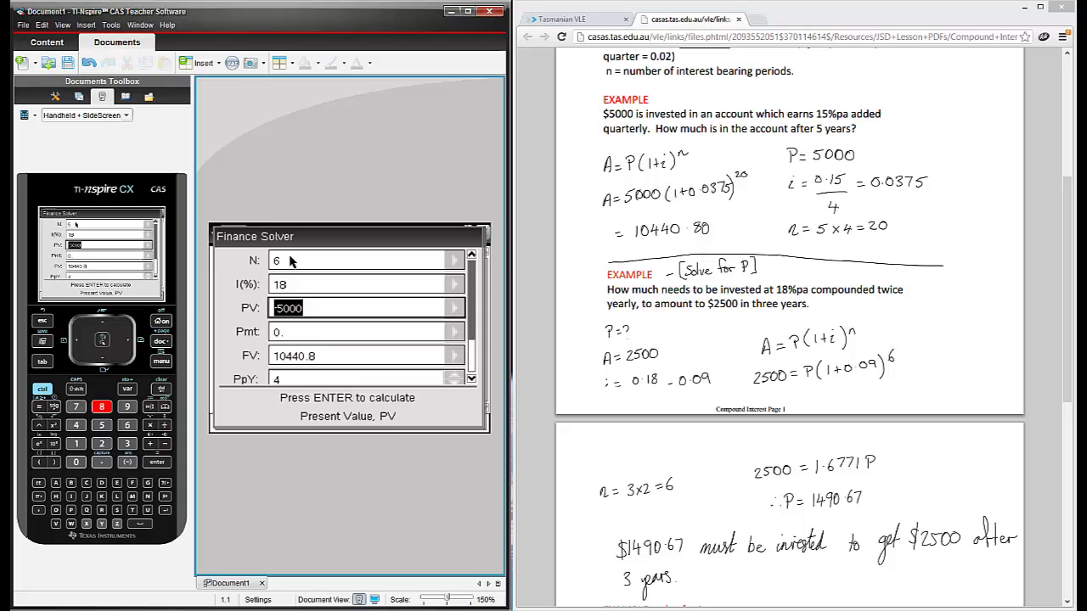
pyautogui.press('BackSpace')
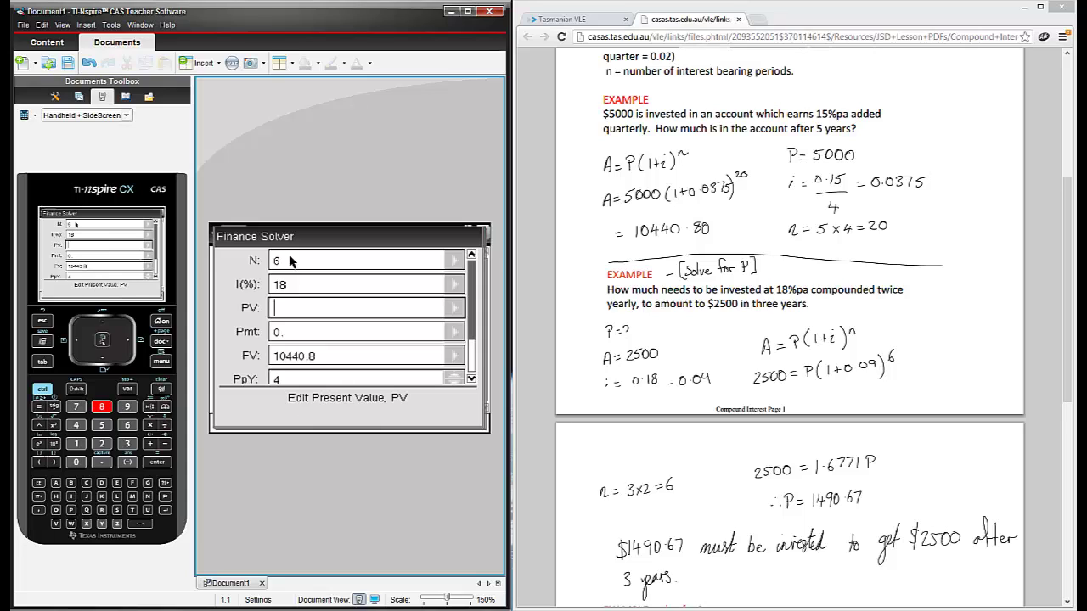
pyautogui.press('Tab')
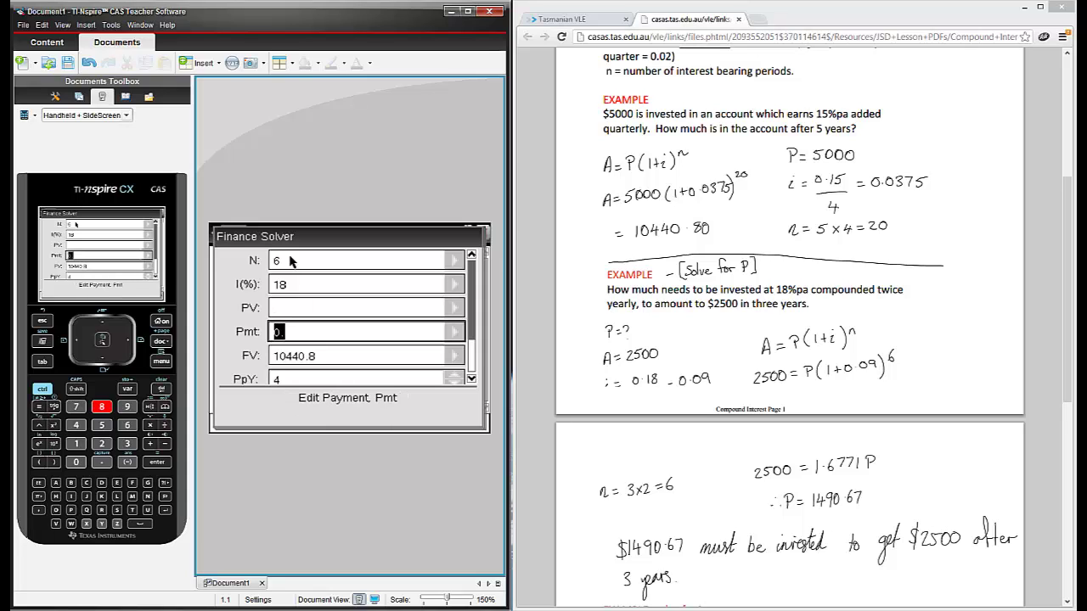
pyautogui.press('Tab')
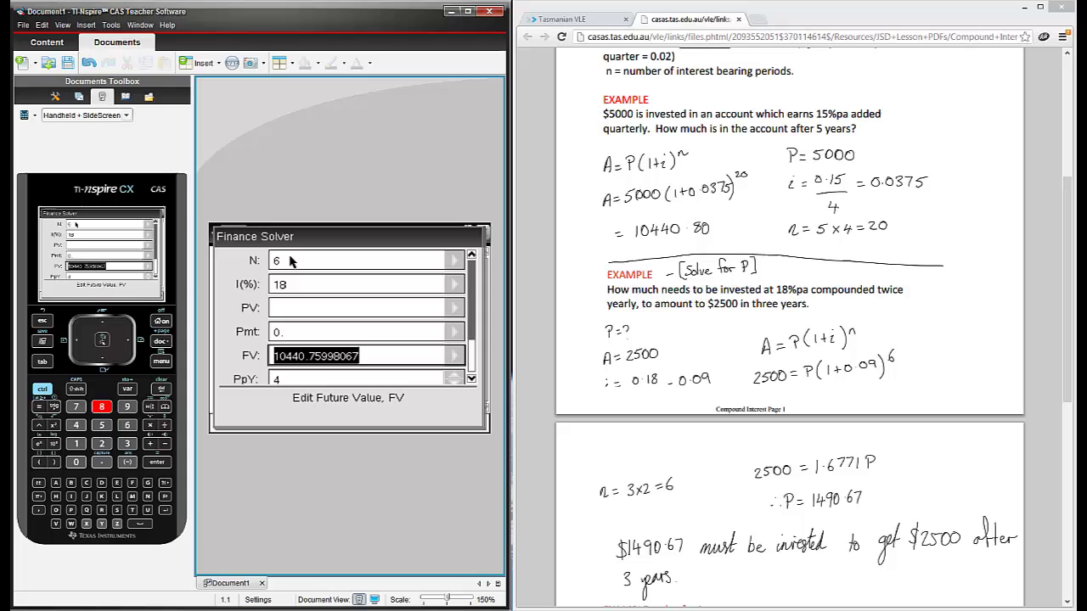
pyautogui.write('2500')
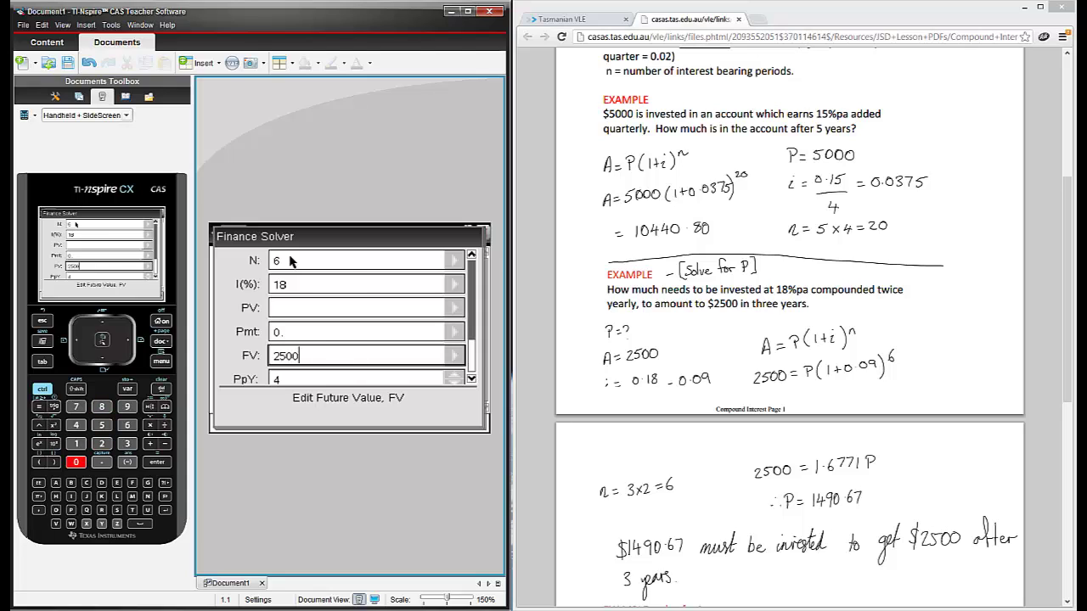
pyautogui.press('Tab')
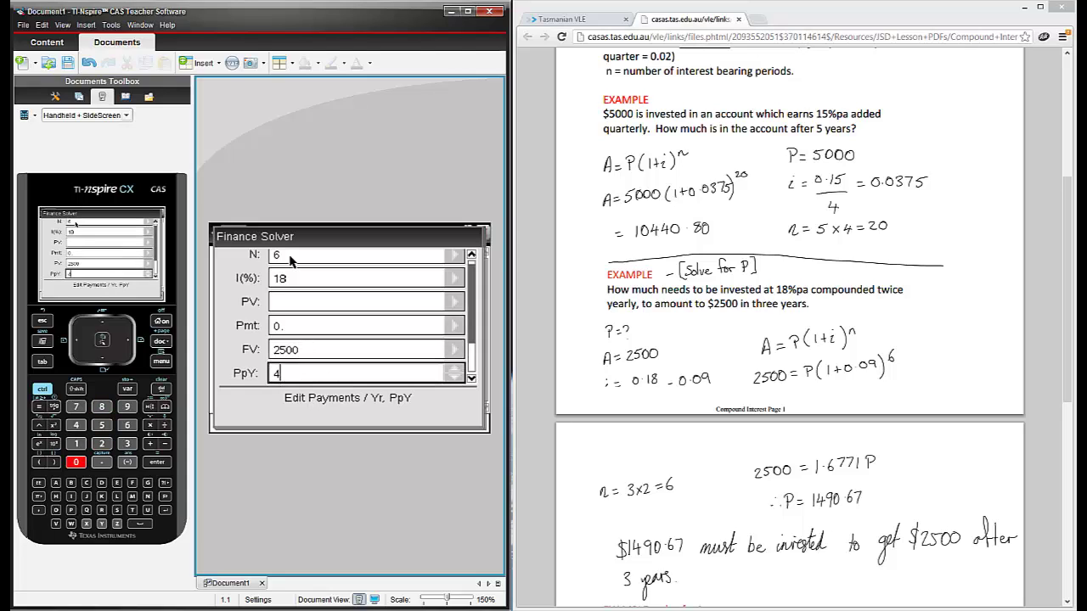
# - Set payments per year to 2 so compounding is also twice yearly
pyautogui.press('BackSpace')
pyautogui.write('2')
pyautogui.press('Tab')
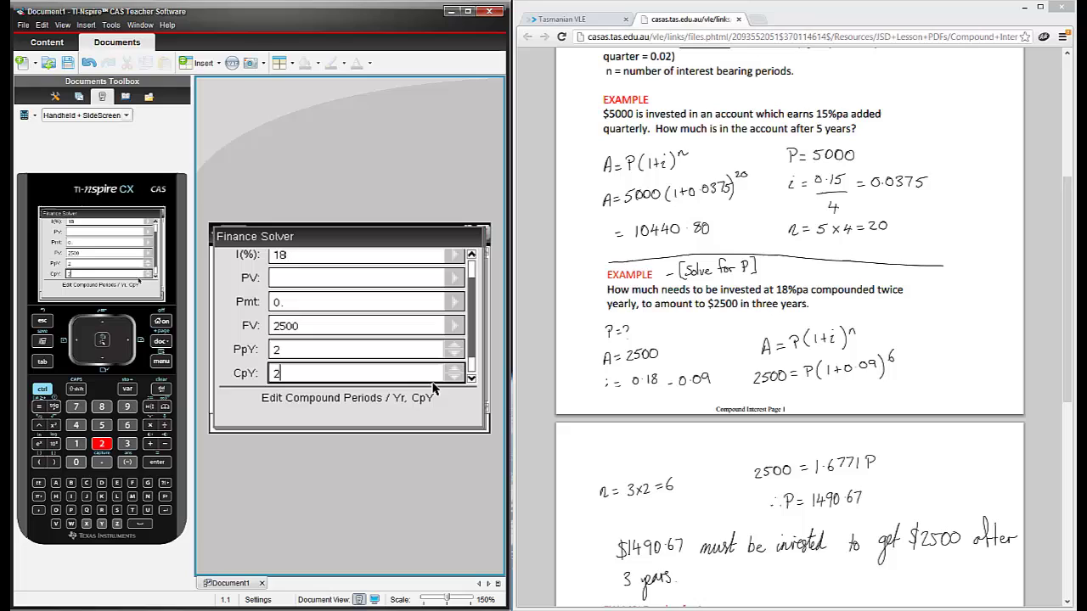
# - Solve the empty PV field, getting a present value of -1490.67
pyautogui.click(471, 379)
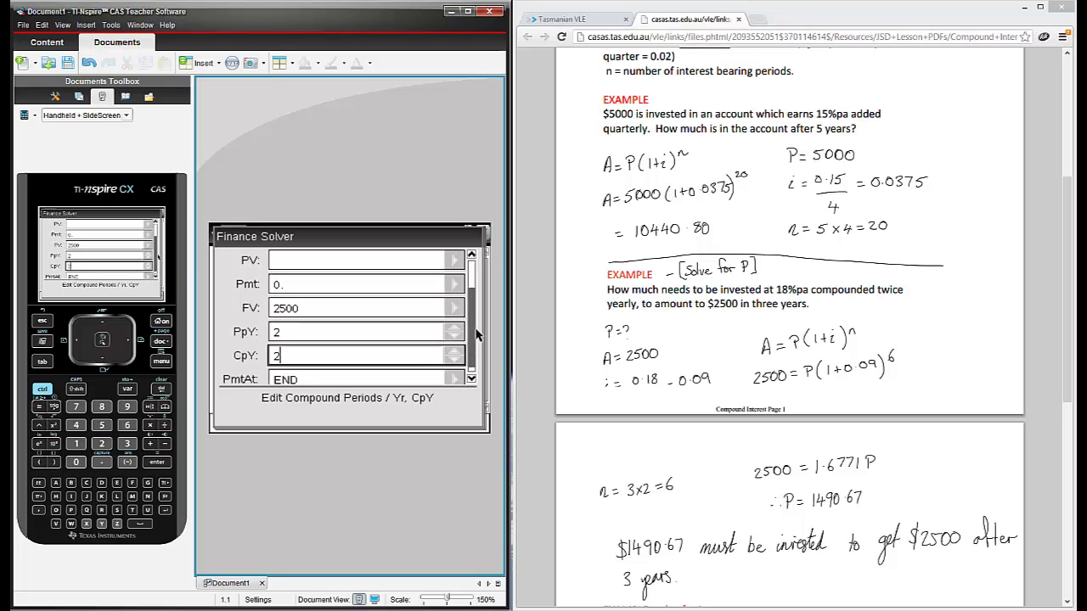
pyautogui.click(474, 283)
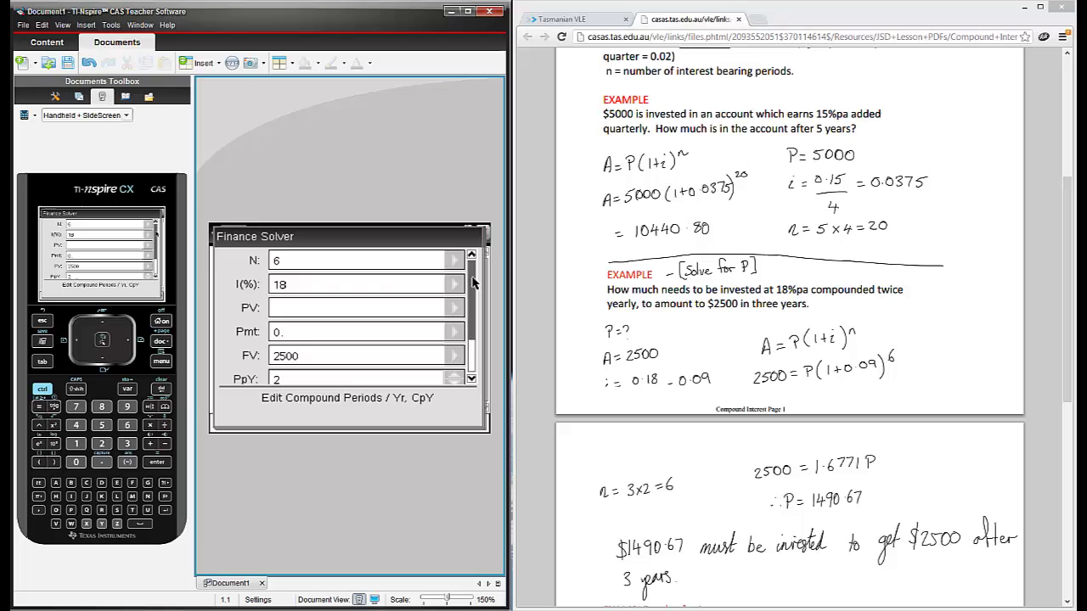
pyautogui.click(361, 316)
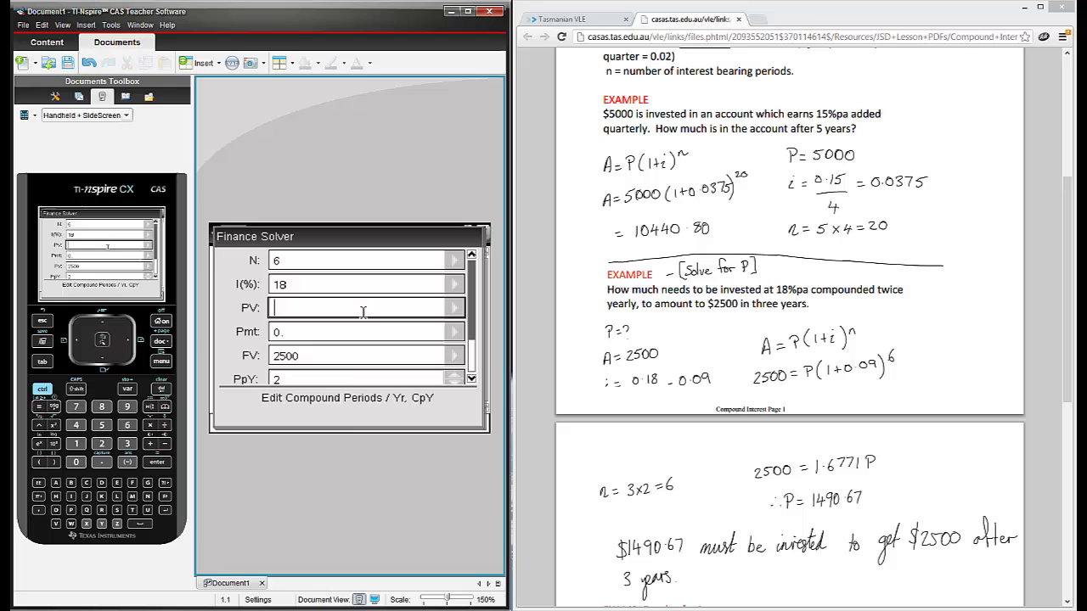
pyautogui.press('Return')
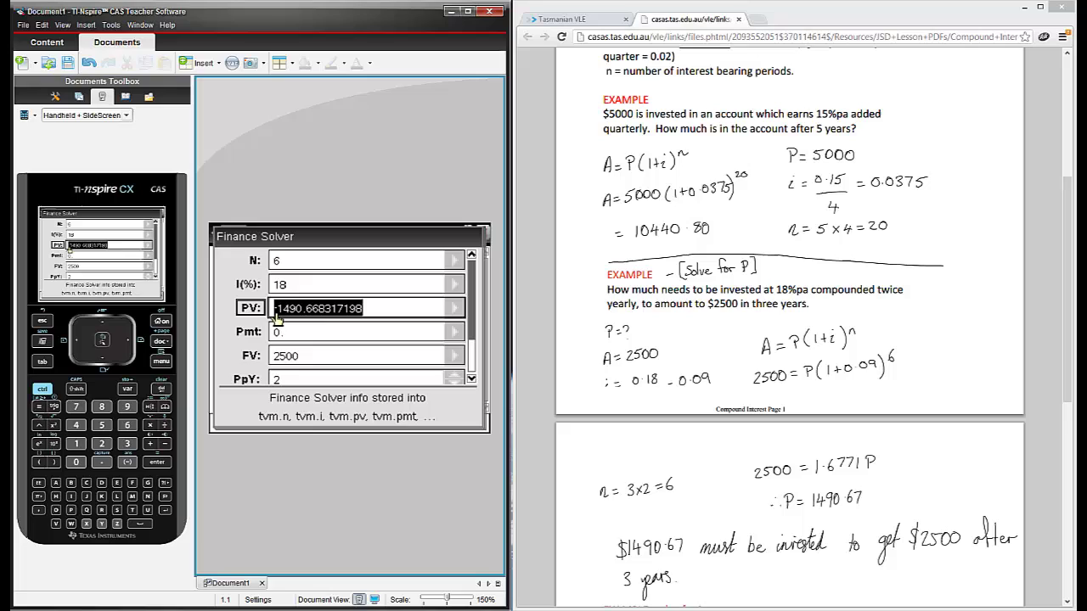
# - Clear I(%) and re-solve it from PV -1490.67, confirming an 18% rate
pyautogui.click(382, 313)
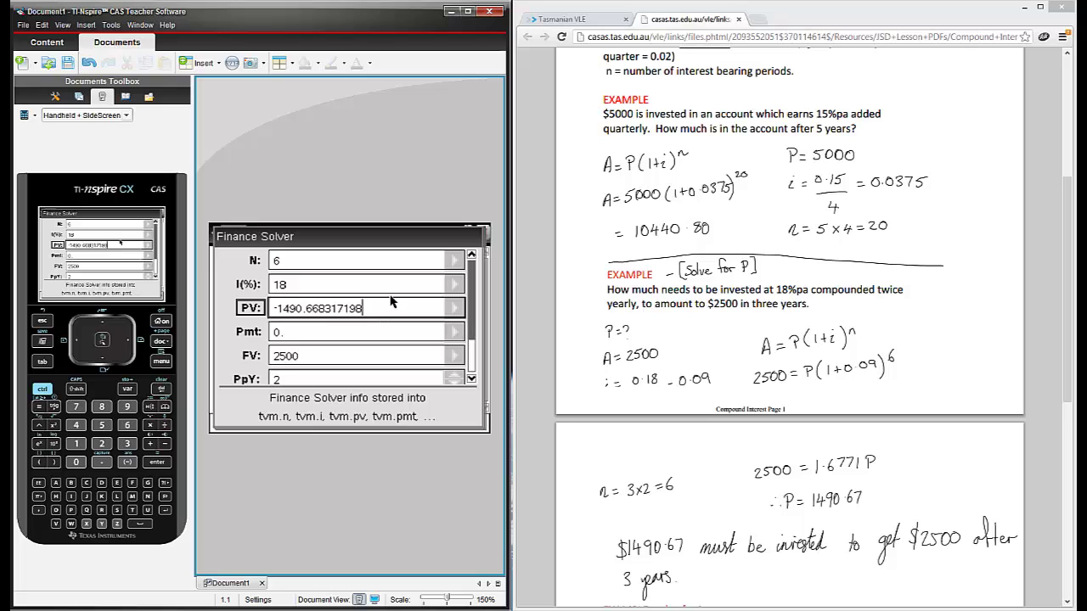
pyautogui.click(302, 289)
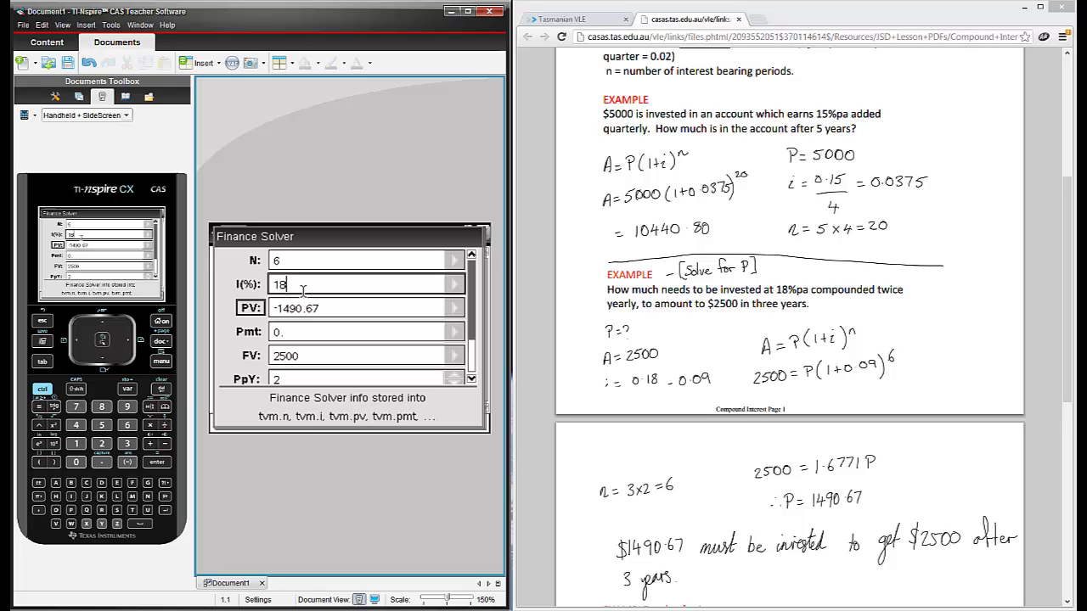
pyautogui.press('BackSpace')
pyautogui.press('BackSpace')
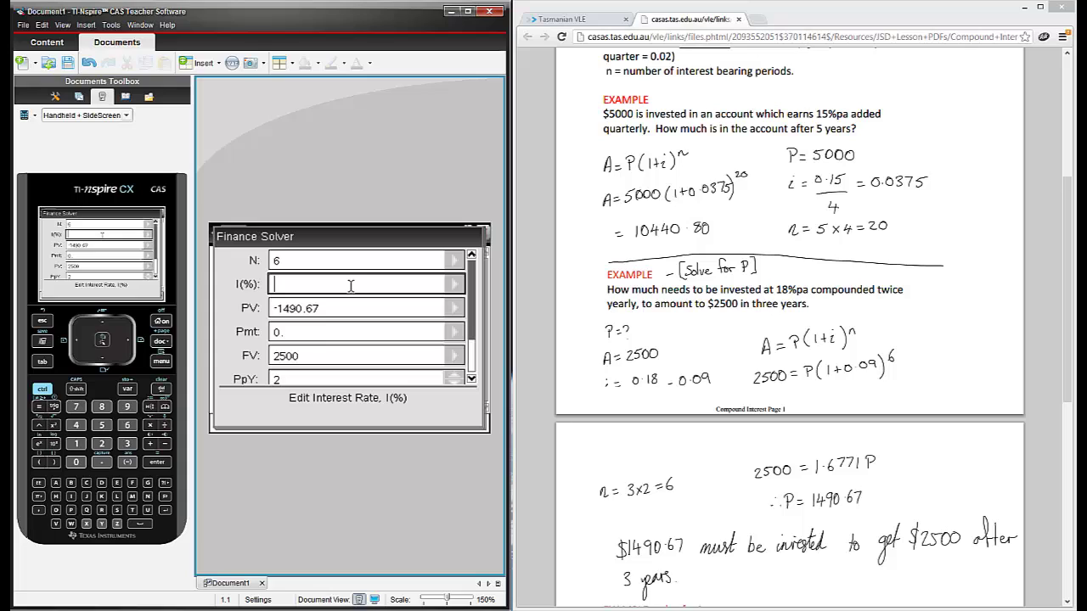
pyautogui.press('Return')
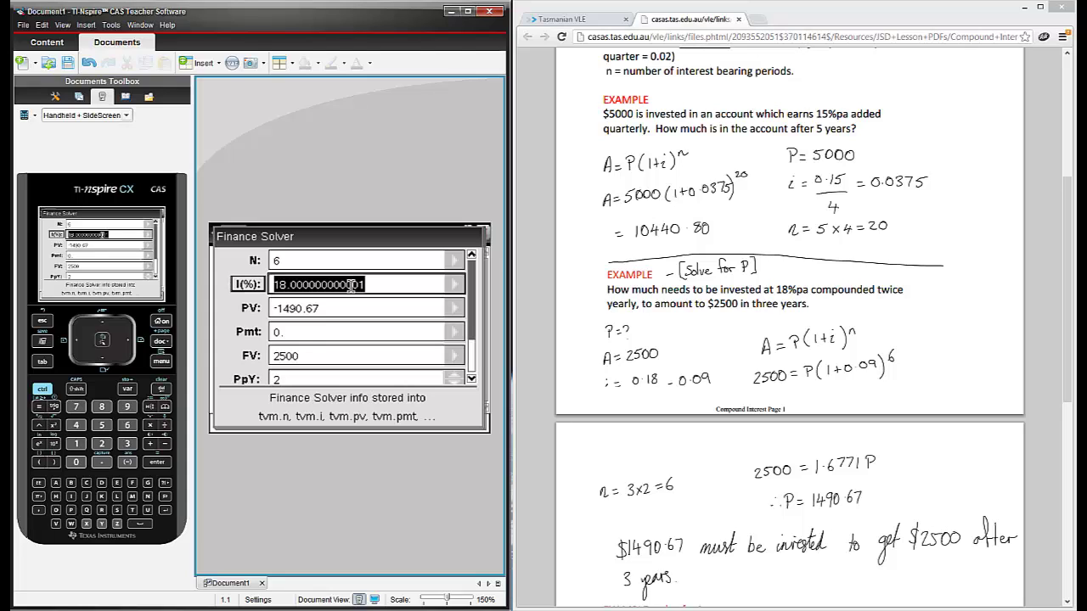